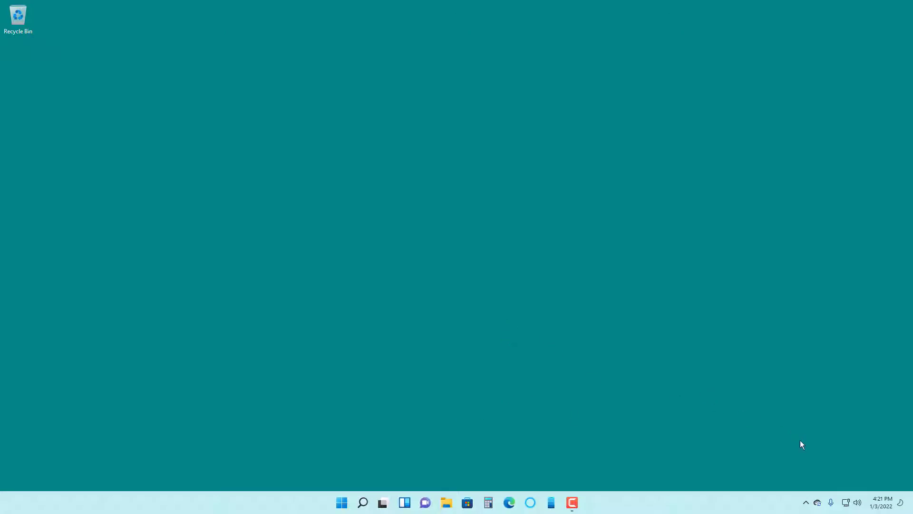
- Launch Settings from Start and go to Personalization > Themes
left_click(341, 503)
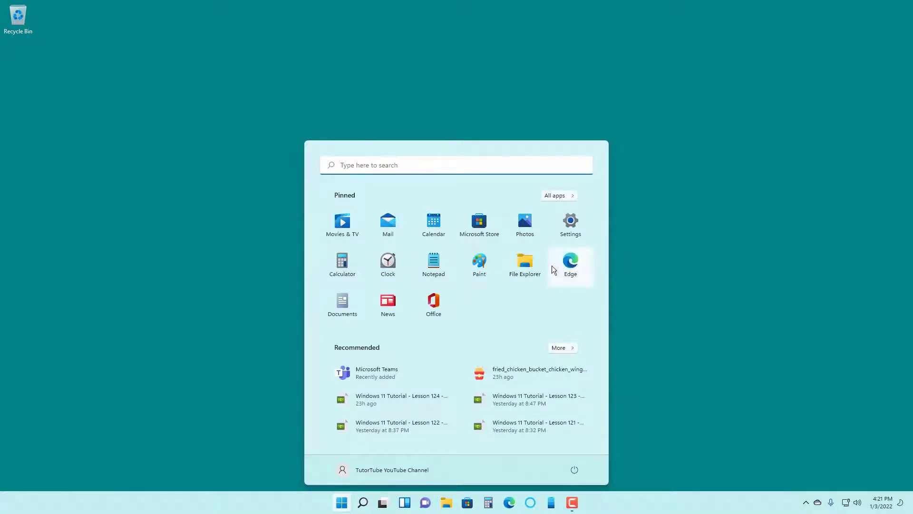
left_click(575, 221)
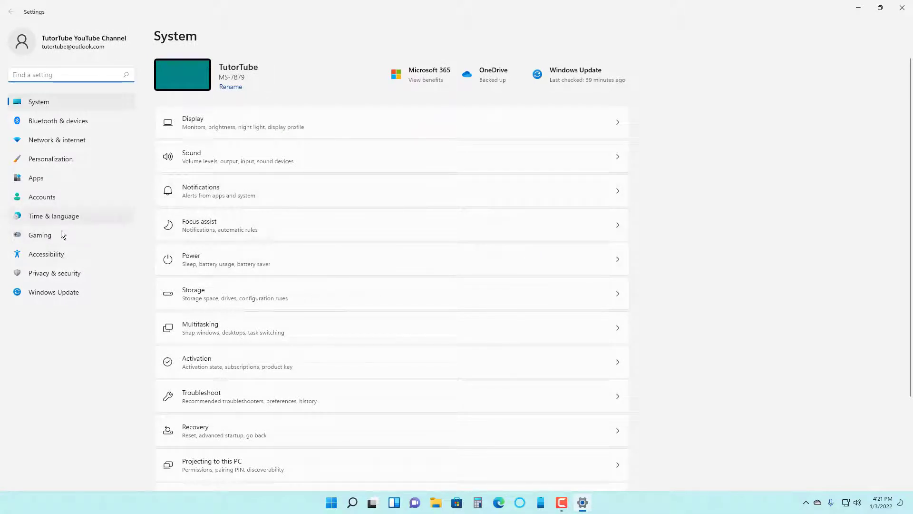
left_click(61, 165)
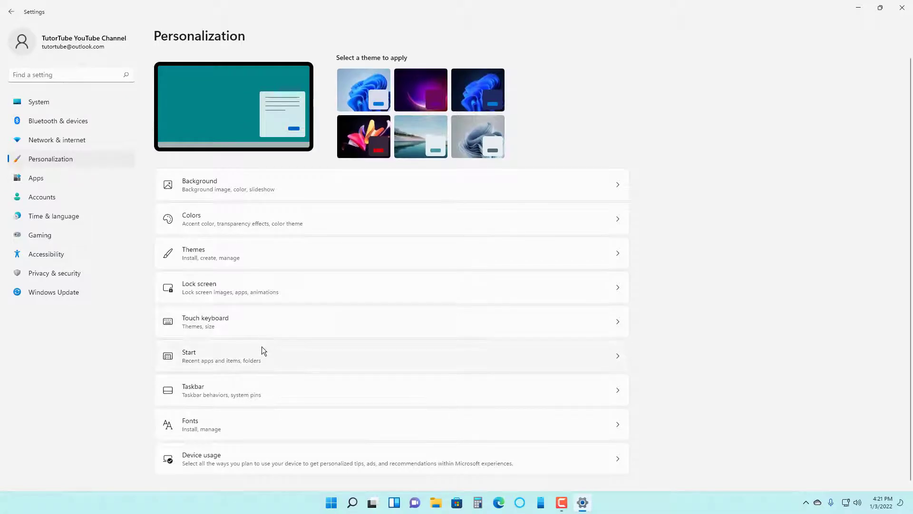
left_click(207, 263)
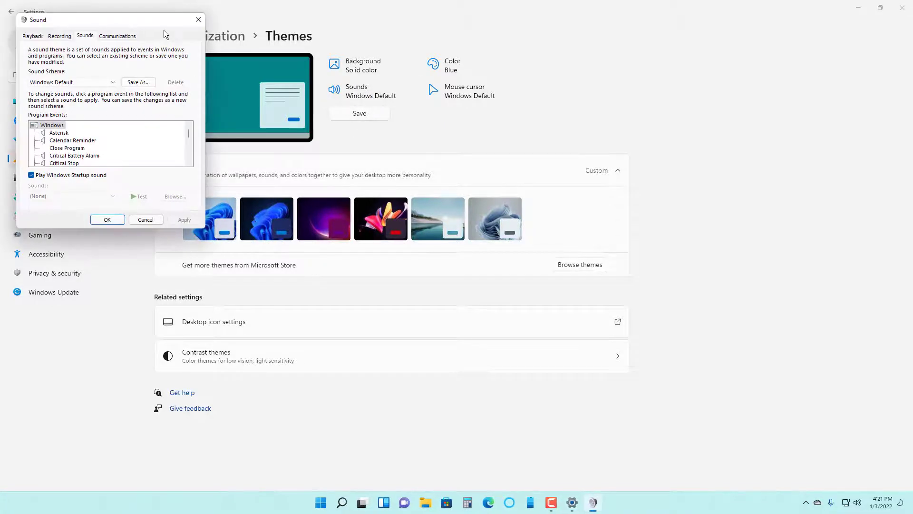
- Centre the Sound dialog, glance at the Recording devices, and return to the Sounds list
left_click_drag(158, 20, 370, 135)
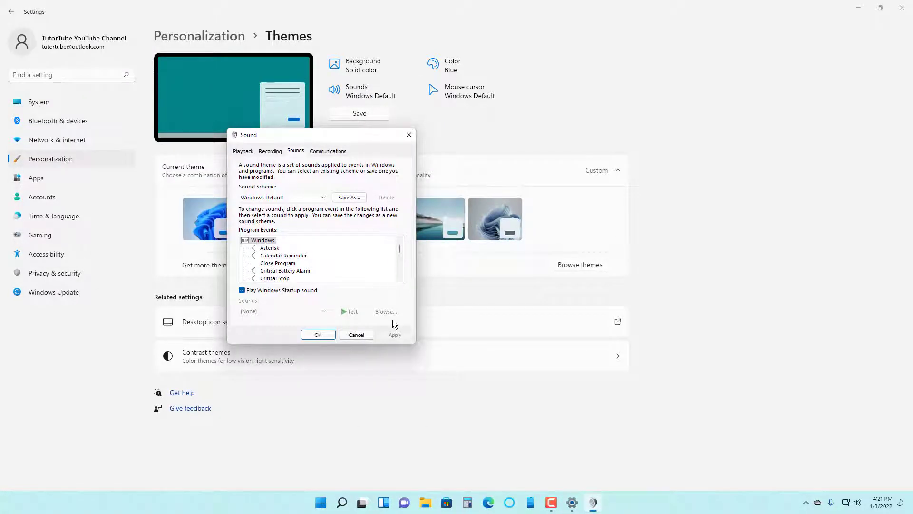
left_click(261, 154)
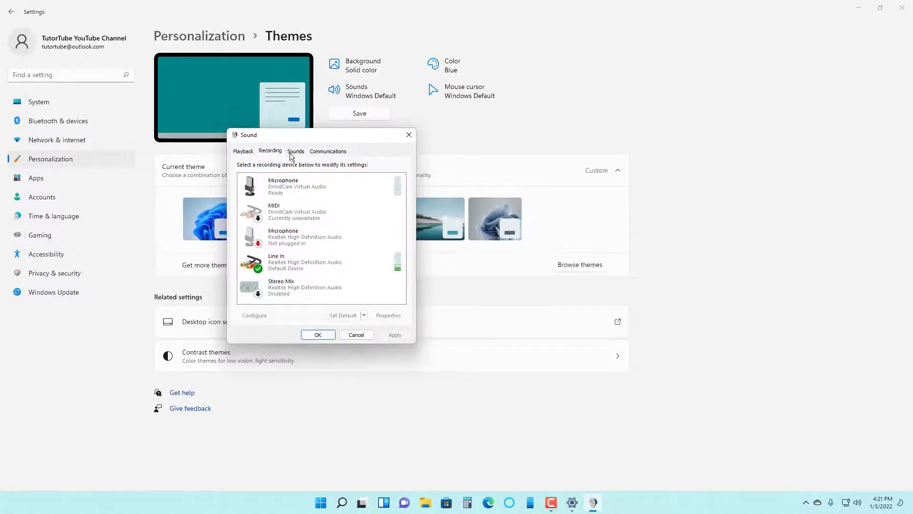
left_click(291, 157)
left_click(318, 154)
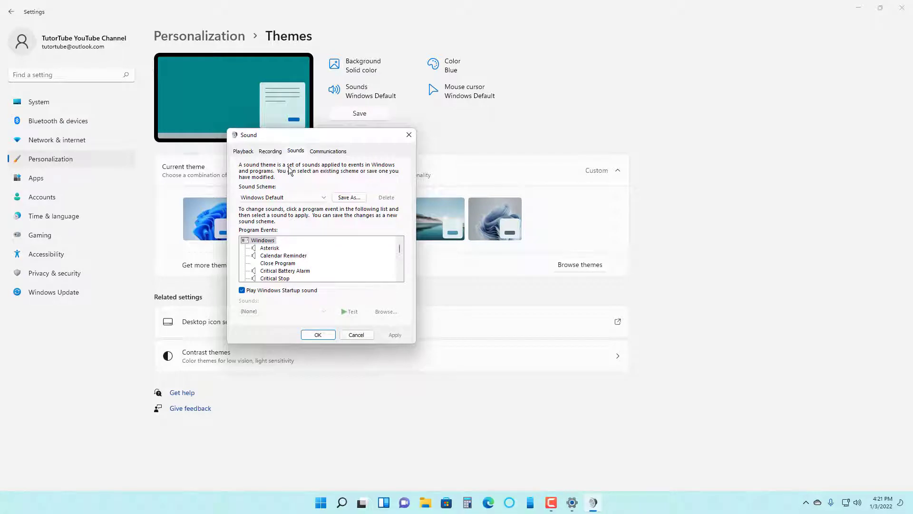
scroll(264, 263, "down", 5)
scroll(264, 263, "down", 3)
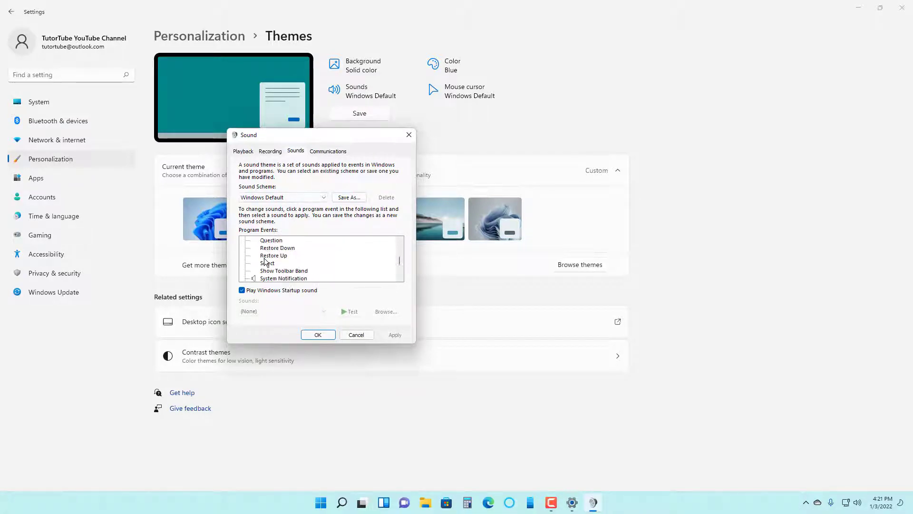
scroll(285, 250, "down", 2)
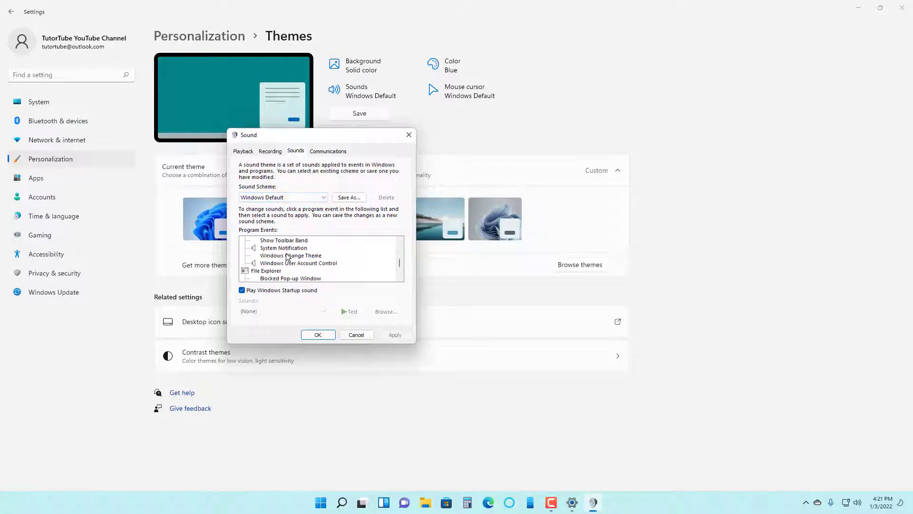
scroll(287, 257, "up", 1)
scroll(288, 259, "down", 1)
left_click(284, 248)
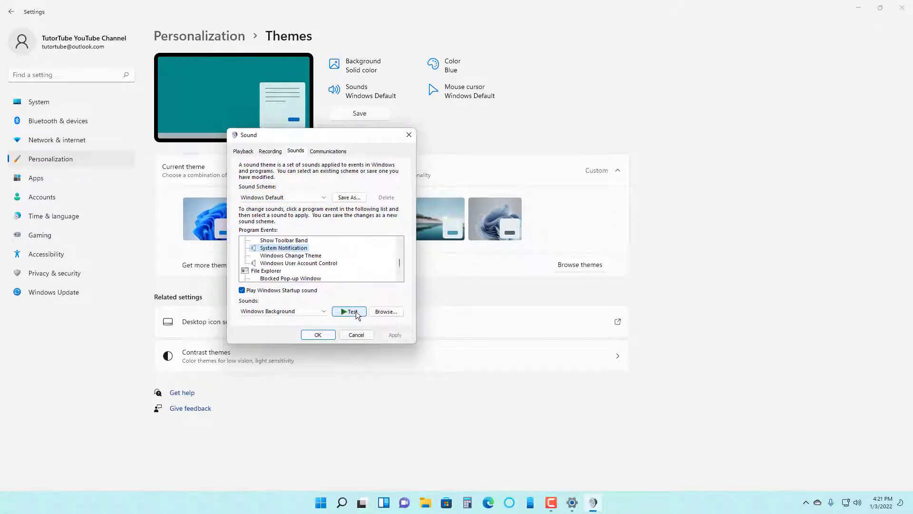
left_click(356, 311)
left_click(302, 198)
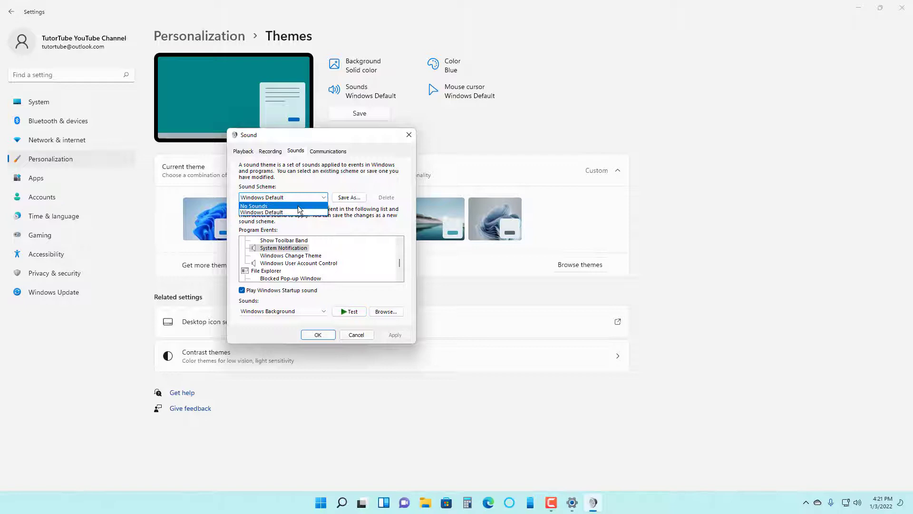
left_click(301, 206)
left_click(299, 201)
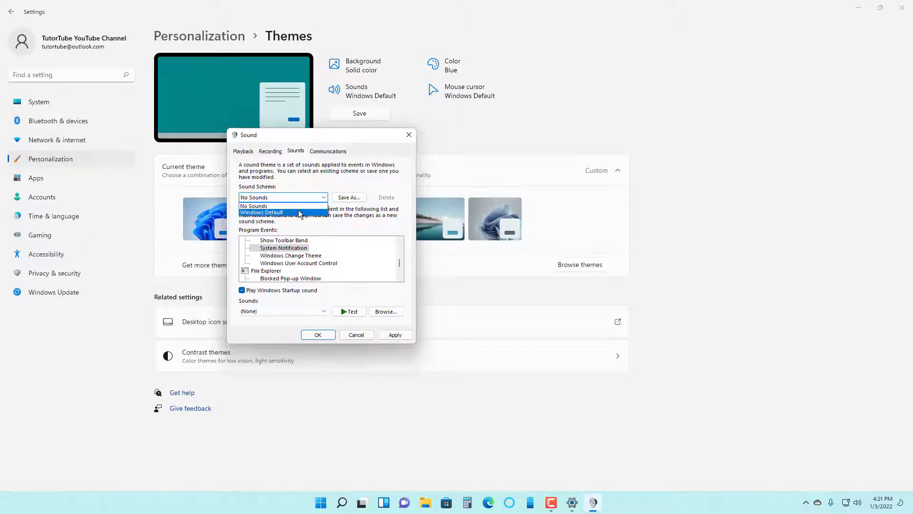
left_click(300, 212)
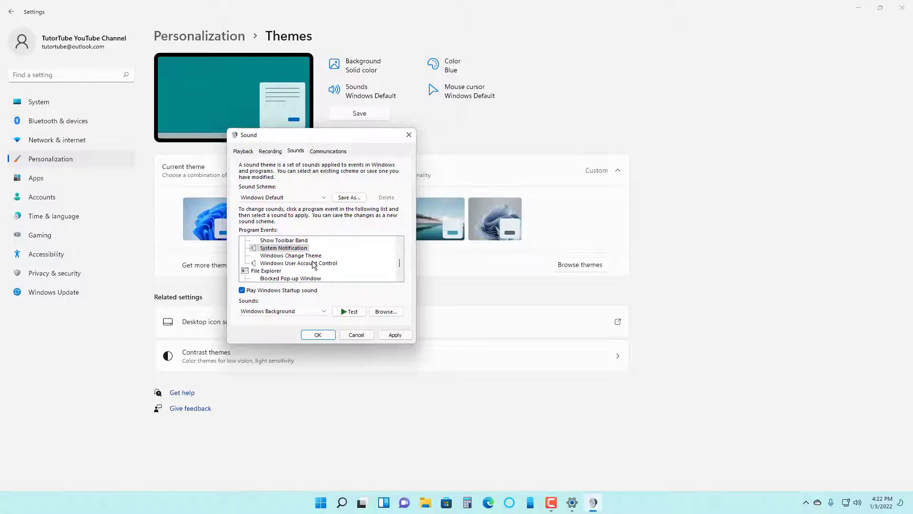
scroll(313, 265, "up", 3)
scroll(314, 265, "down", 3)
scroll(313, 264, "up", 3)
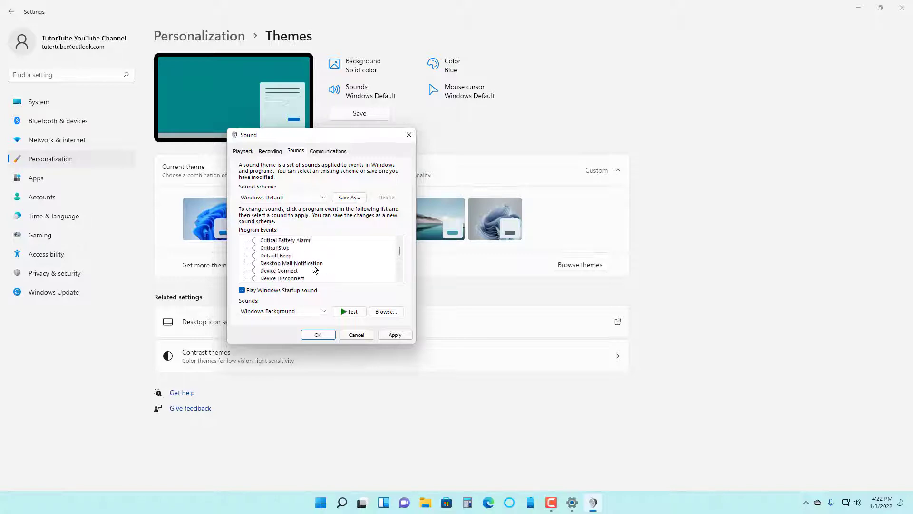
scroll(314, 265, "up", 2)
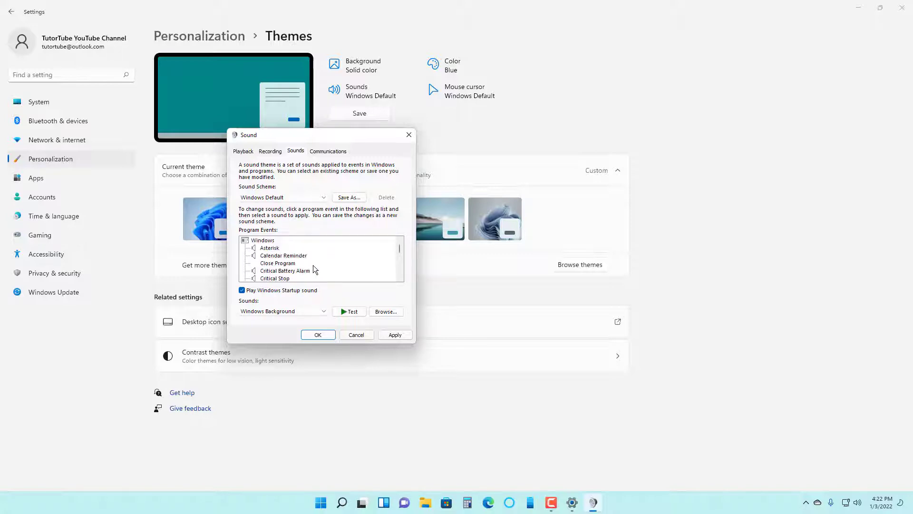
- Select the Close Program event and browse for a new sound, showing This PC's drives
left_click(285, 263)
left_click(392, 313)
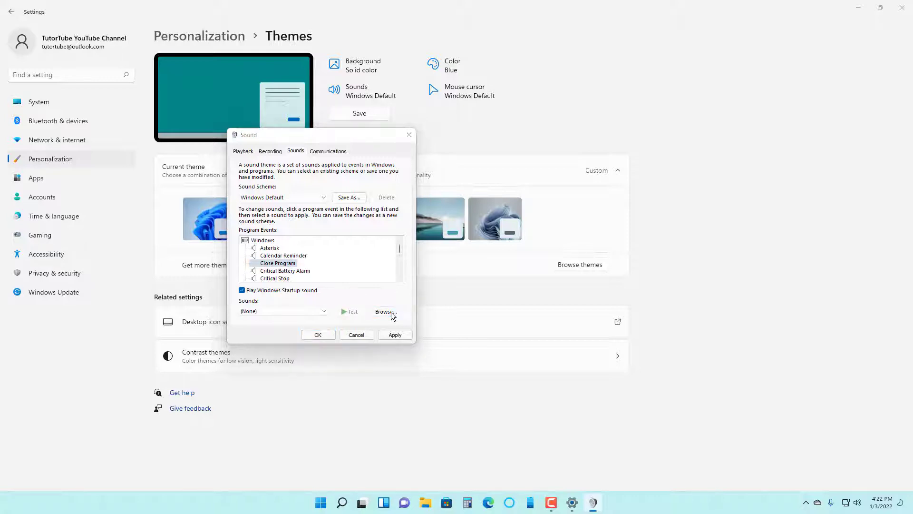
left_click(288, 329)
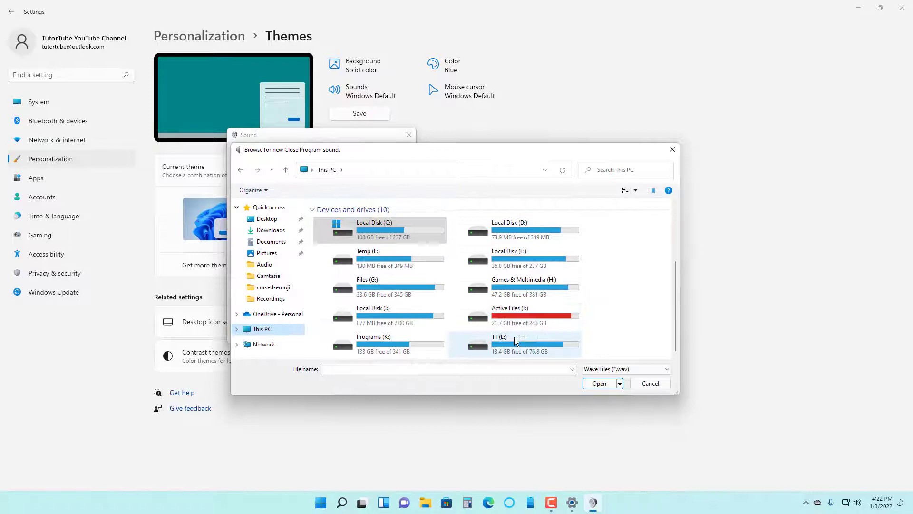
- Assign meadowlark_daniel-simion from TT (L:) > Sound Effects to Close Program
double_click(515, 338)
scroll(424, 311, "down", 5)
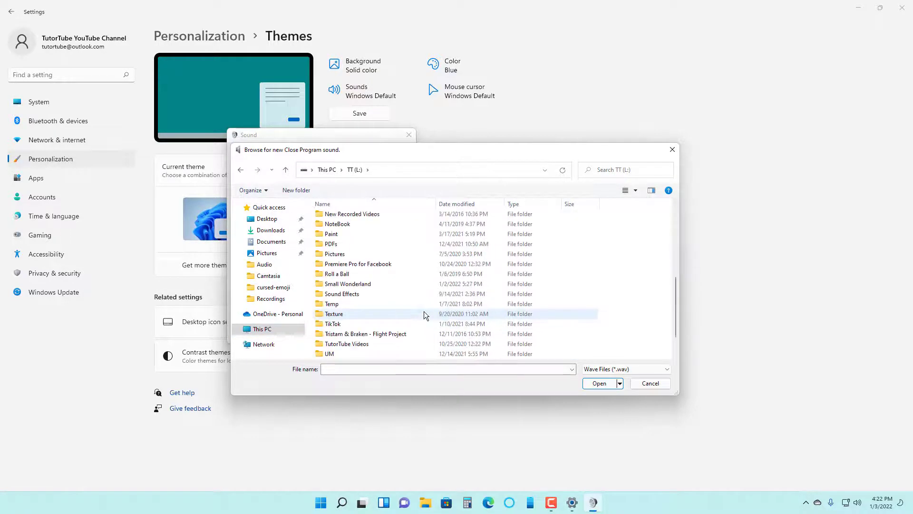
double_click(383, 295)
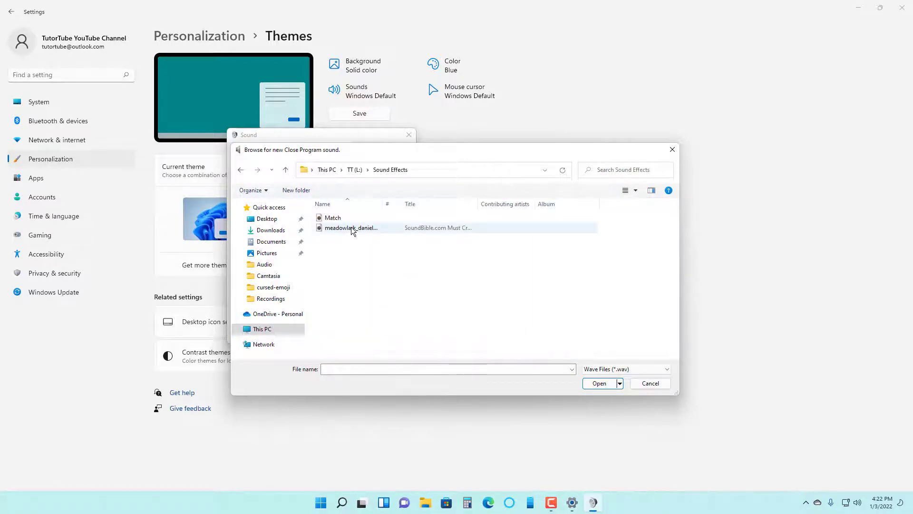
double_click(433, 227)
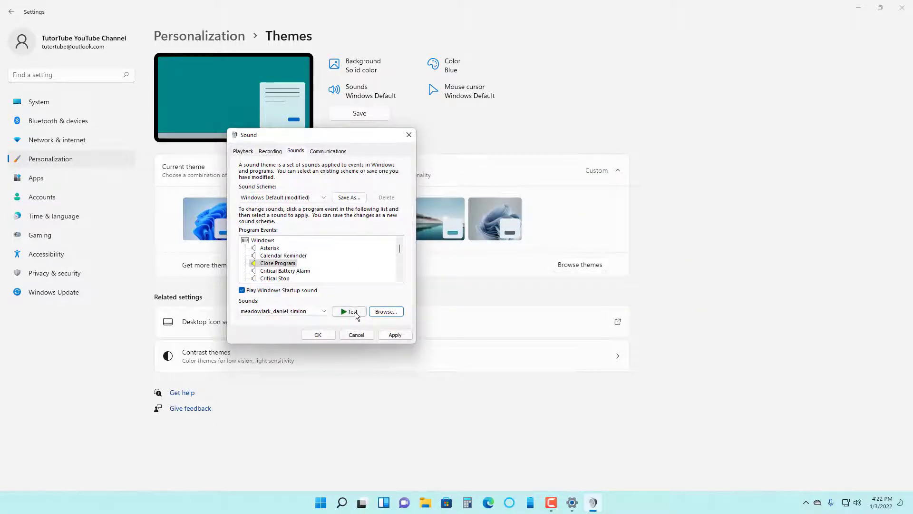
- Set Close Program's sound to (None) and apply, then select Critical Stop and Low Battery Alarm
left_click(310, 312)
left_click(306, 320)
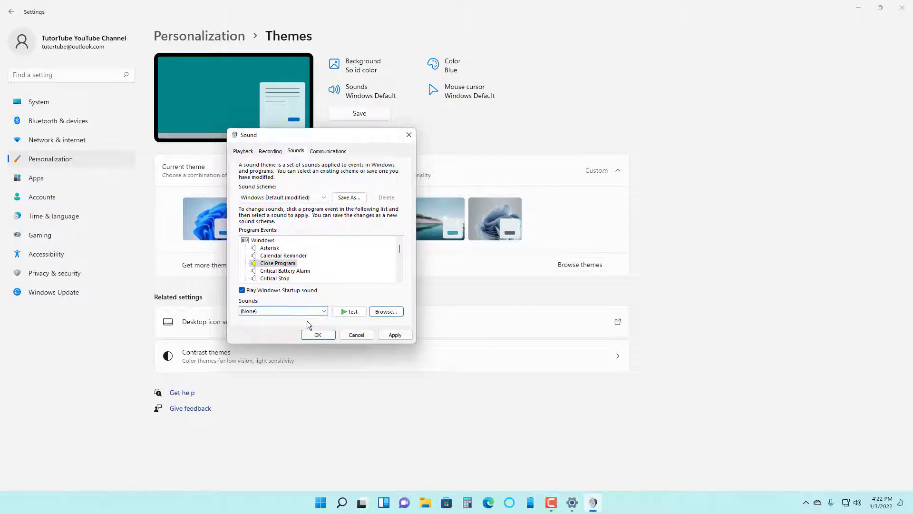
left_click(290, 278)
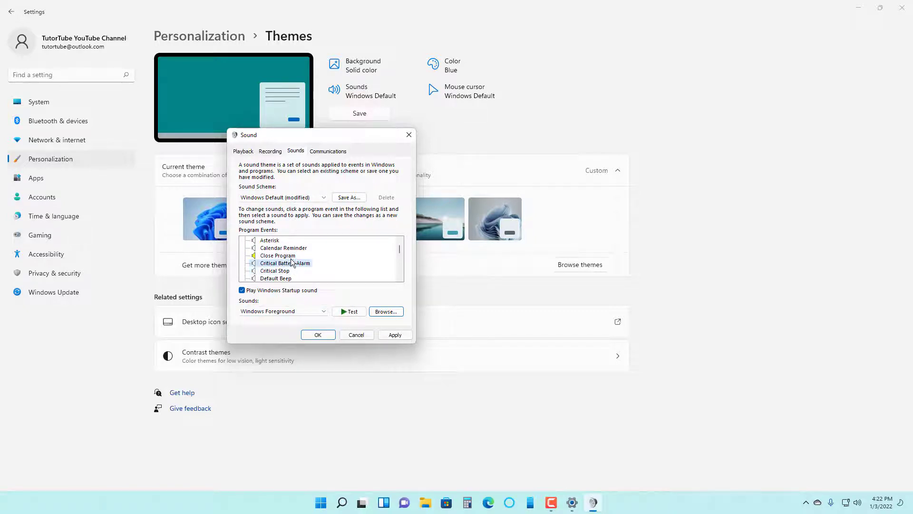
left_click(395, 334)
scroll(291, 275, "down", 2)
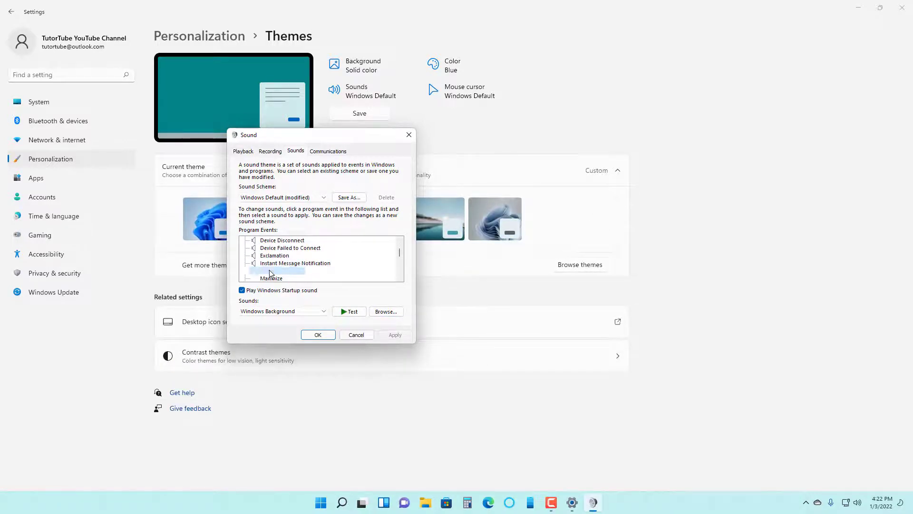
left_click(290, 272)
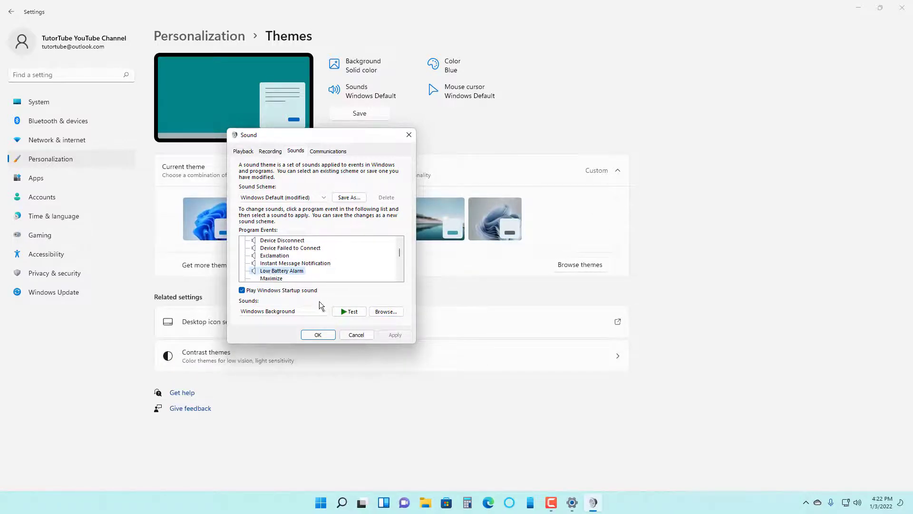
- Choose Windows Default from the Sound Scheme list and apply it
left_click(314, 198)
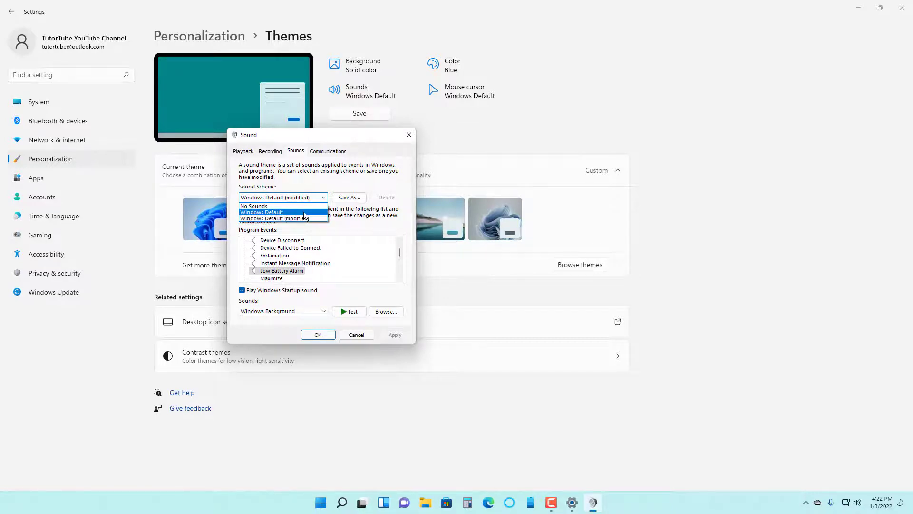
left_click(304, 213)
left_click(392, 331)
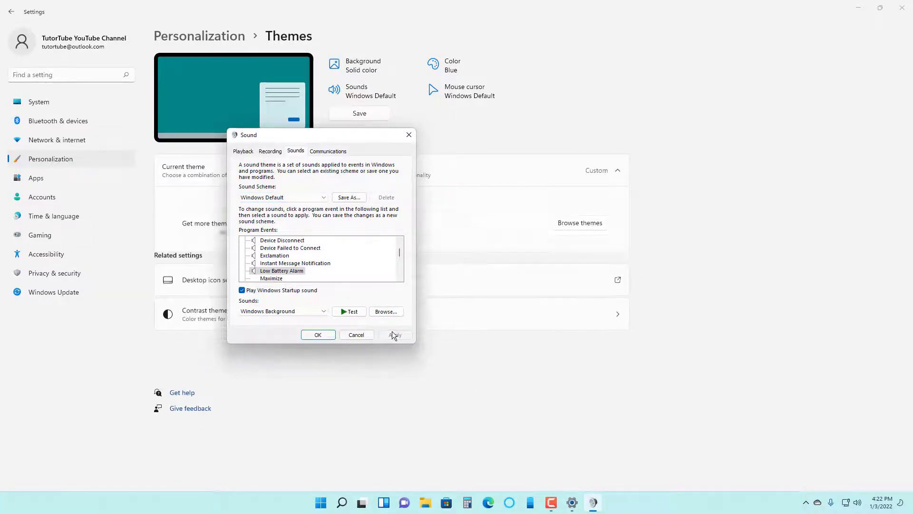